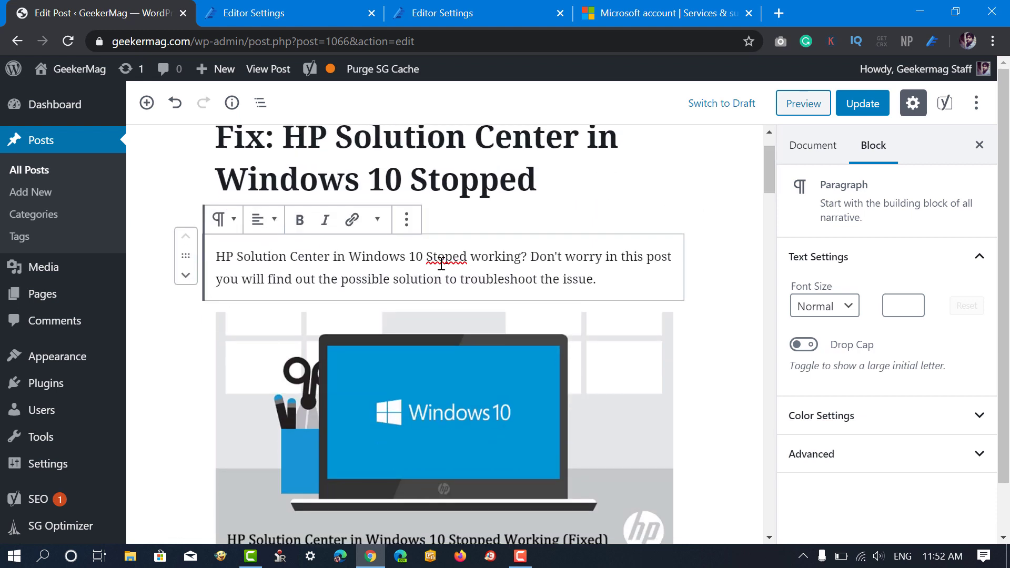
# Step: Replace the misspelled 'Stoped' with Editor's suggestion 'Stopped' in the first paragraph
pyautogui.click(442, 260)
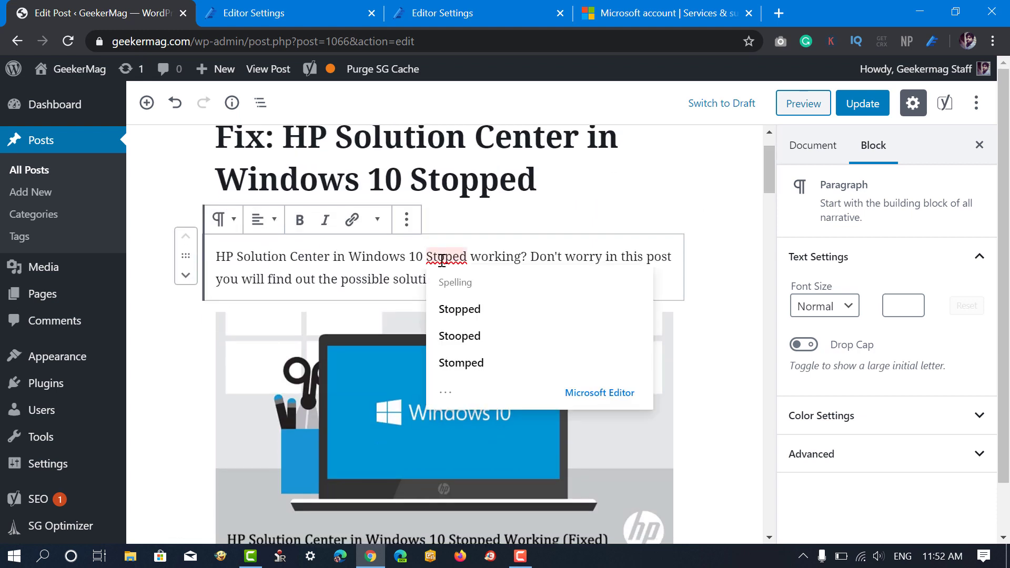
pyautogui.click(460, 311)
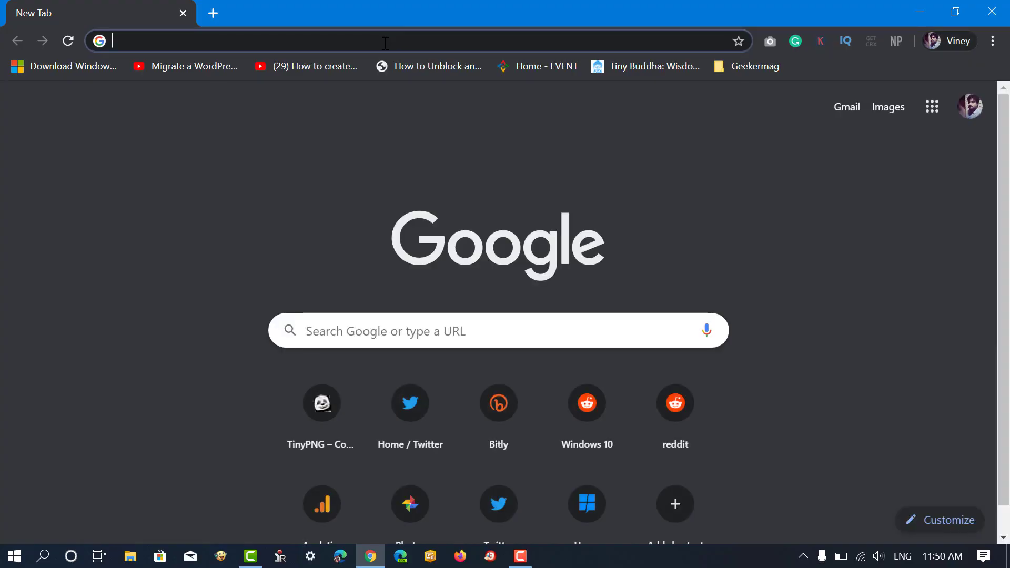
# Step: Go to the Microsoft Editor Web Store page and add the extension to Chrome
pyautogui.write('https://chrome.google.com/webstore/detail/microsoft-editor/gpaiobkfhnonedkhhfjpmhdalgeoebfa/related')
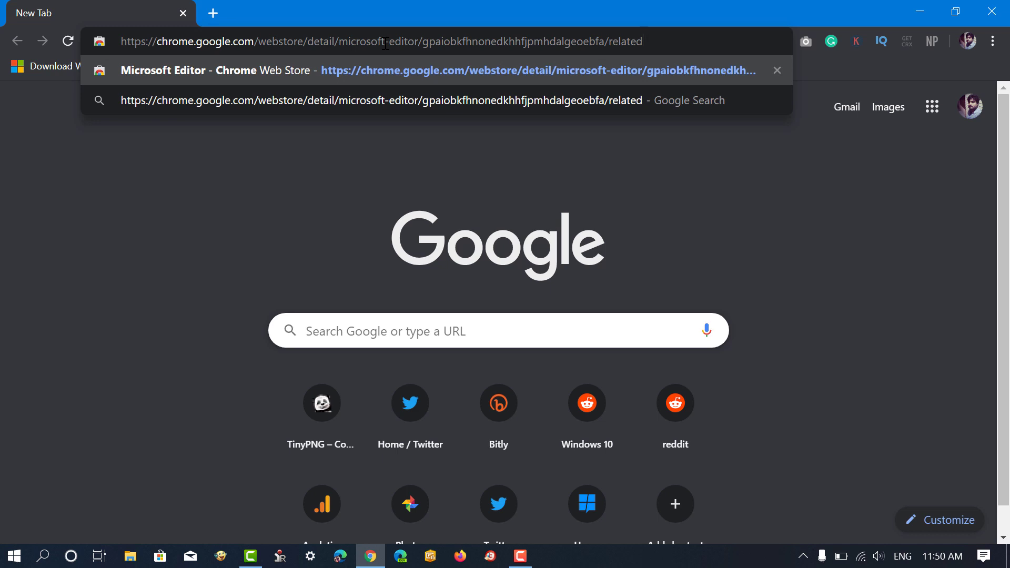
pyautogui.press('Return')
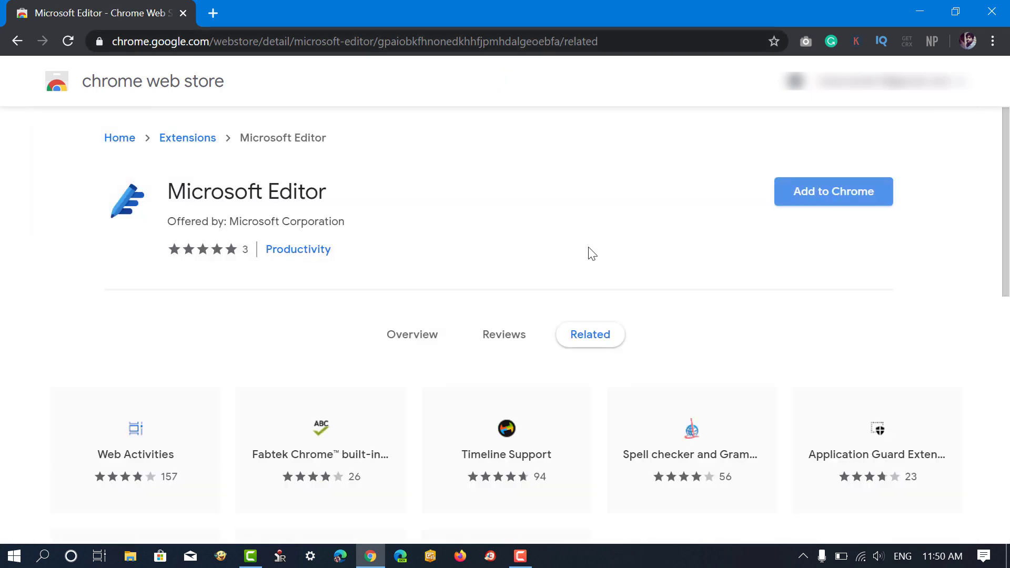
pyautogui.click(856, 210)
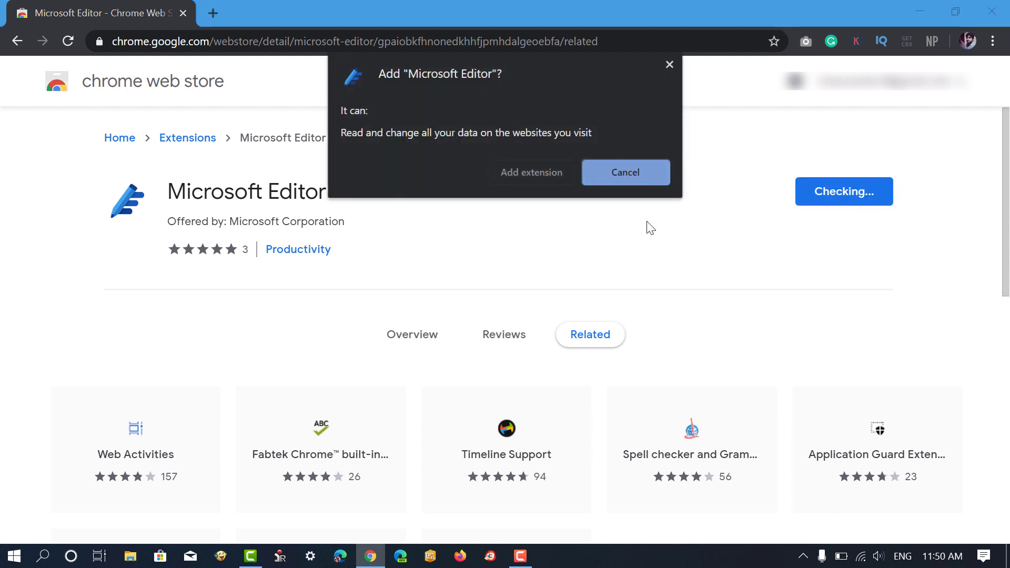
pyautogui.click(546, 179)
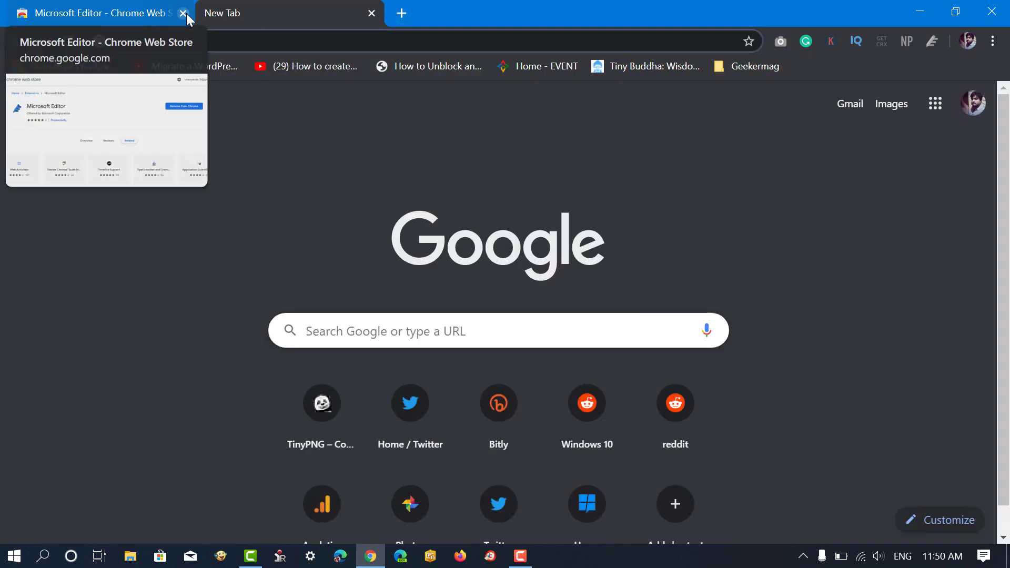
pyautogui.click(184, 13)
pyautogui.click(927, 42)
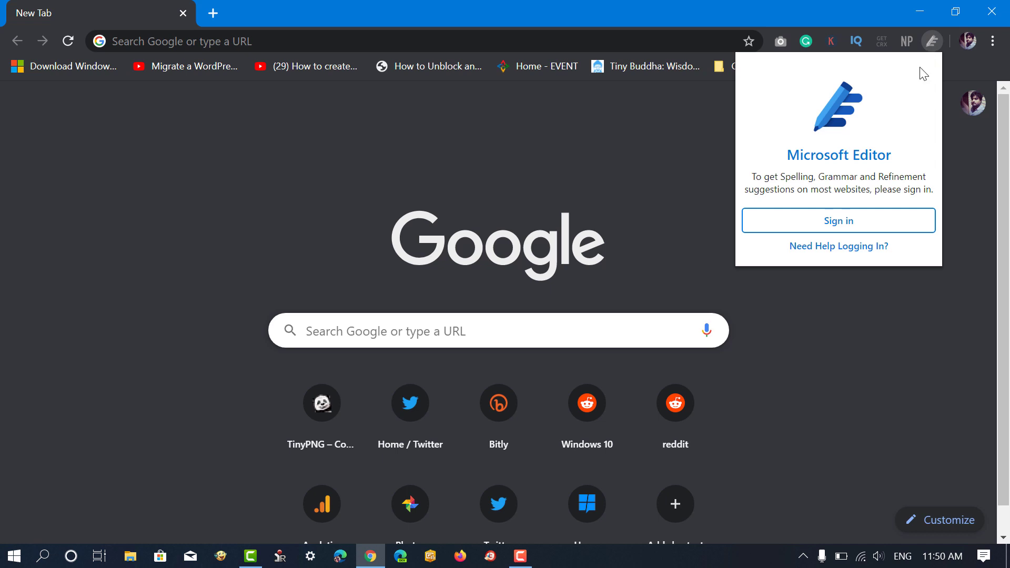
pyautogui.click(864, 228)
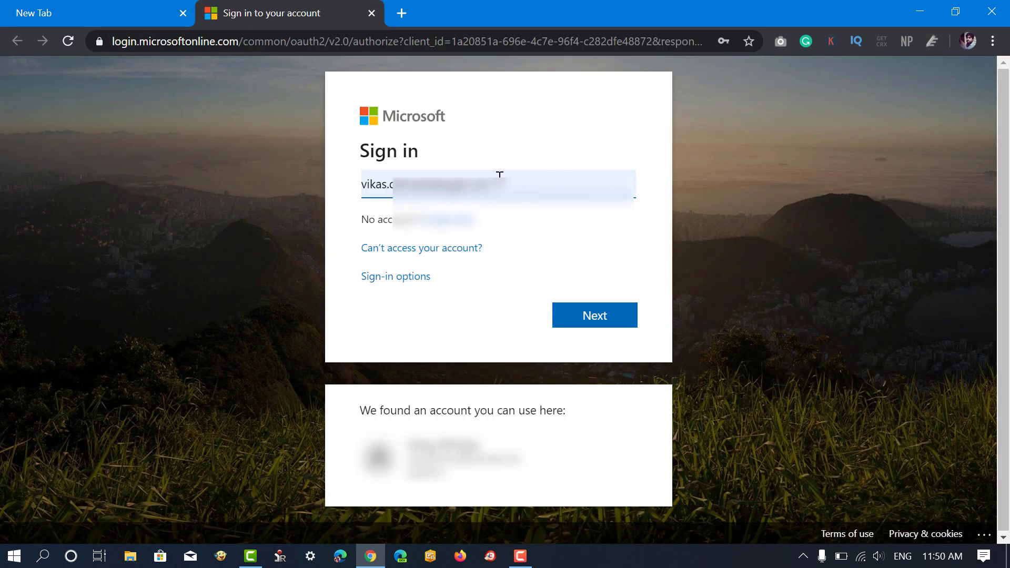
pyautogui.tripleClick(497, 179)
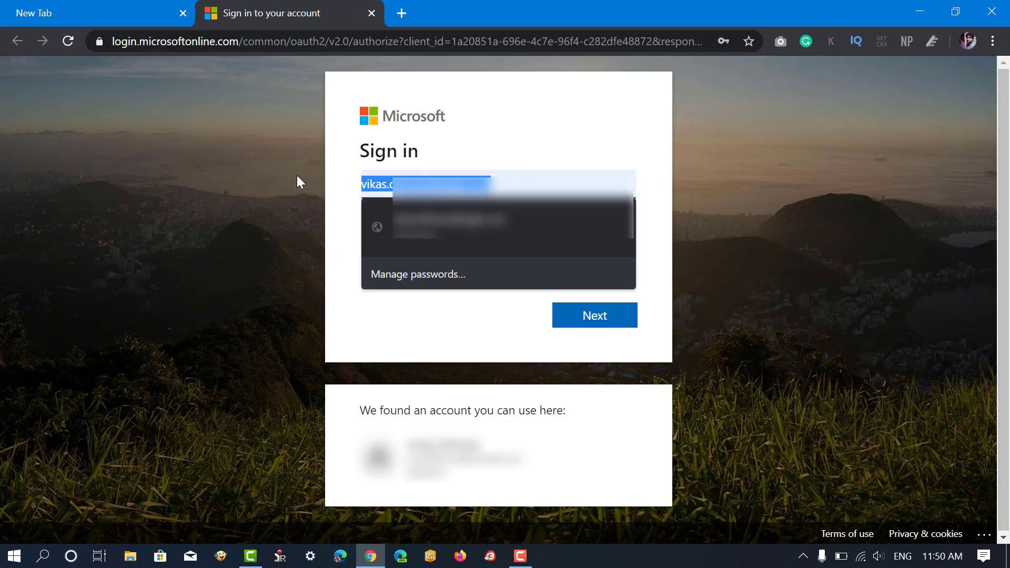
pyautogui.press('BackSpace')
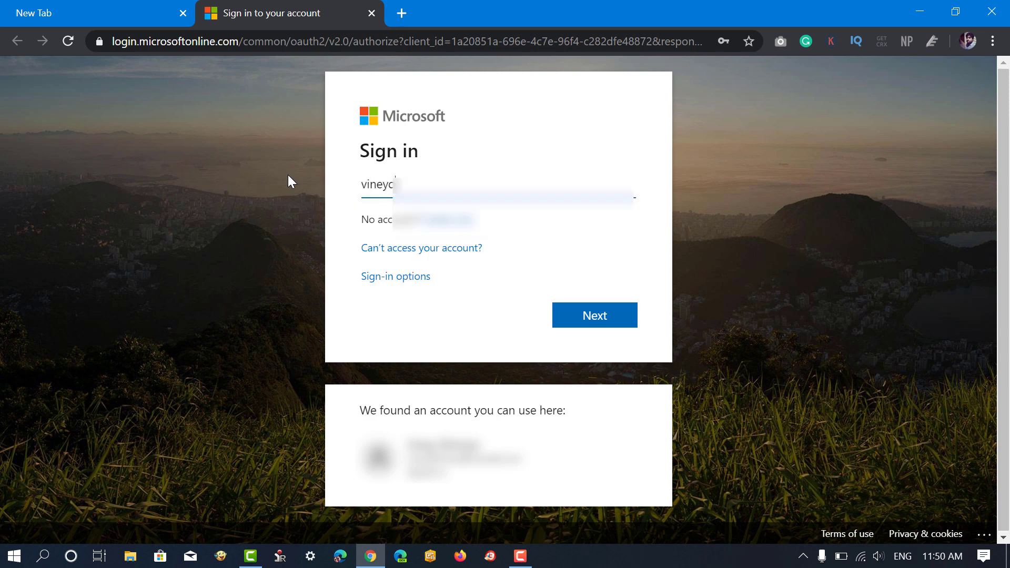
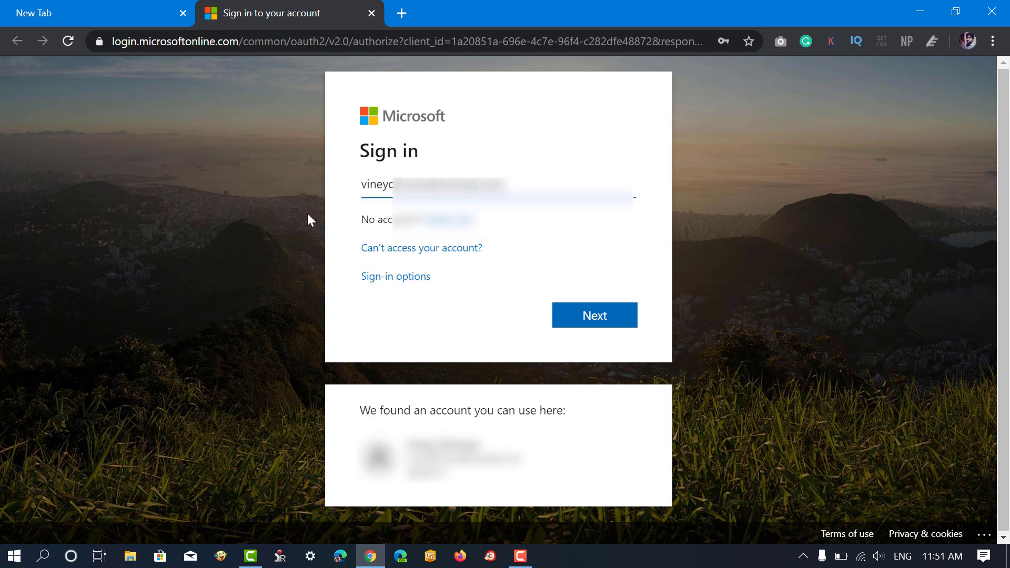
pyautogui.click(582, 318)
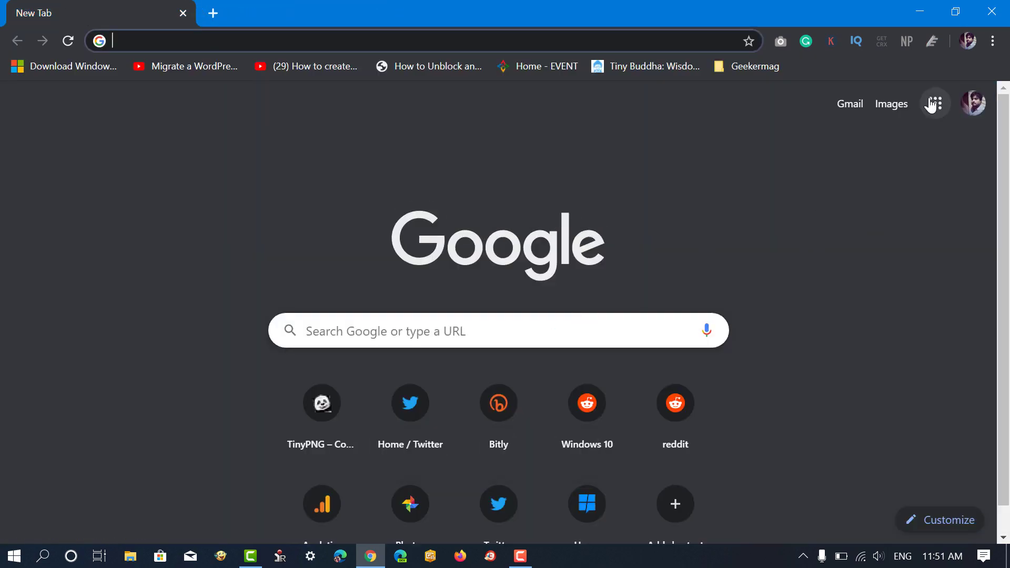
# Step: Open the Editor panel and expand, then collapse, the signed-in account options
pyautogui.click(930, 45)
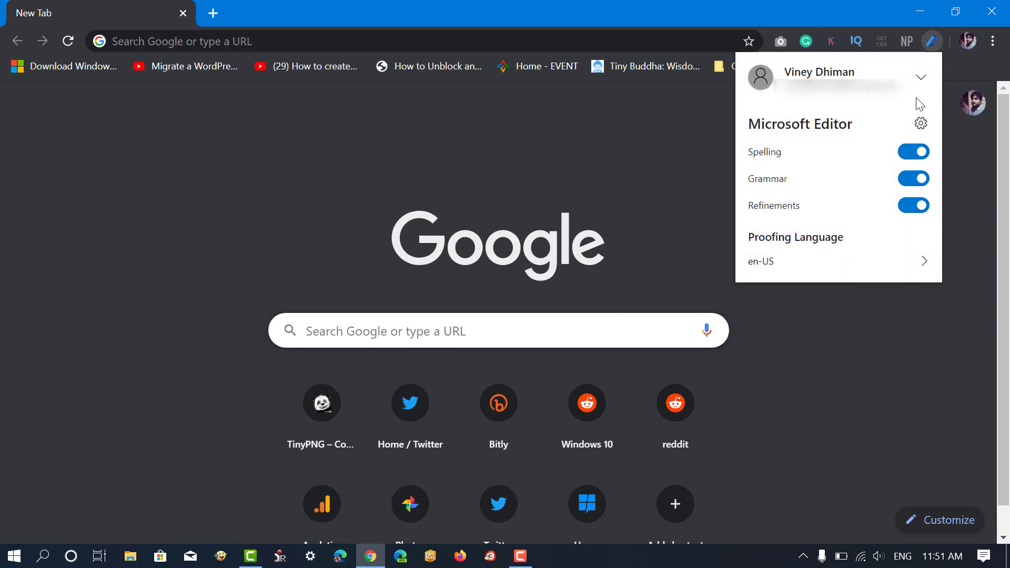
pyautogui.click(922, 79)
pyautogui.click(922, 80)
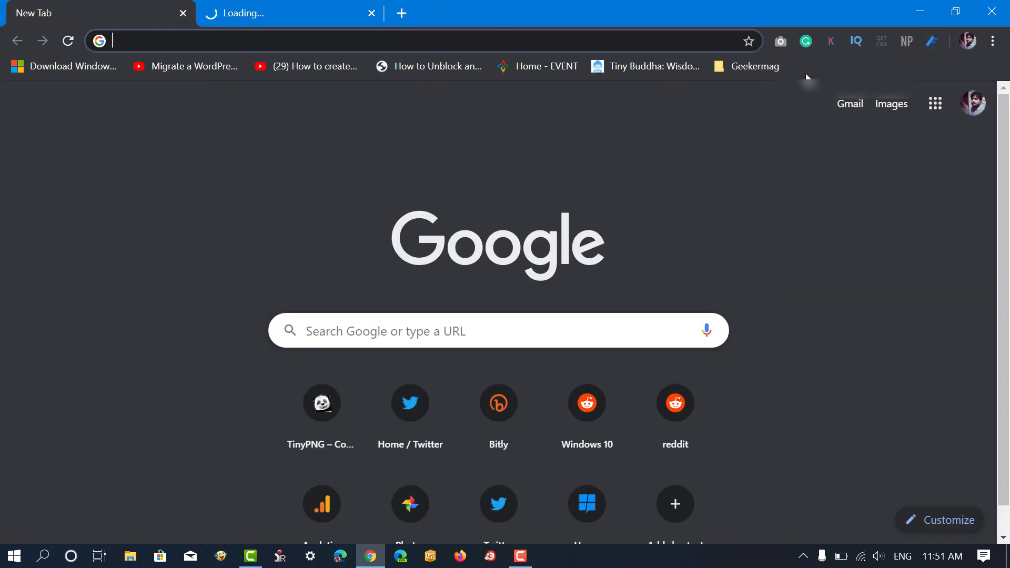
pyautogui.click(933, 41)
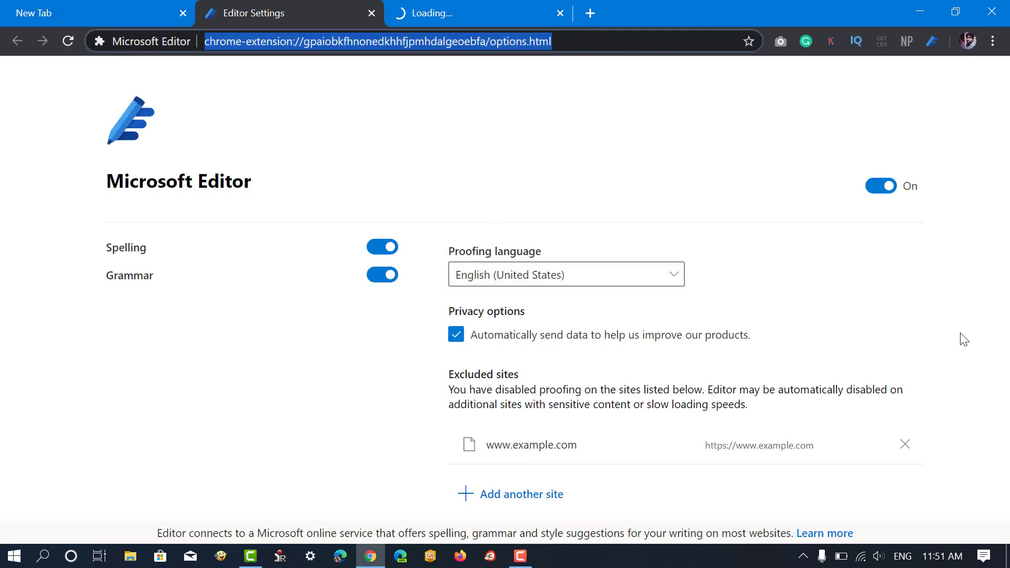
# Step: Open Editor's settings page from the panel and view the proofing language list
pyautogui.hotkey('ctrl', '1')
pyautogui.click(931, 41)
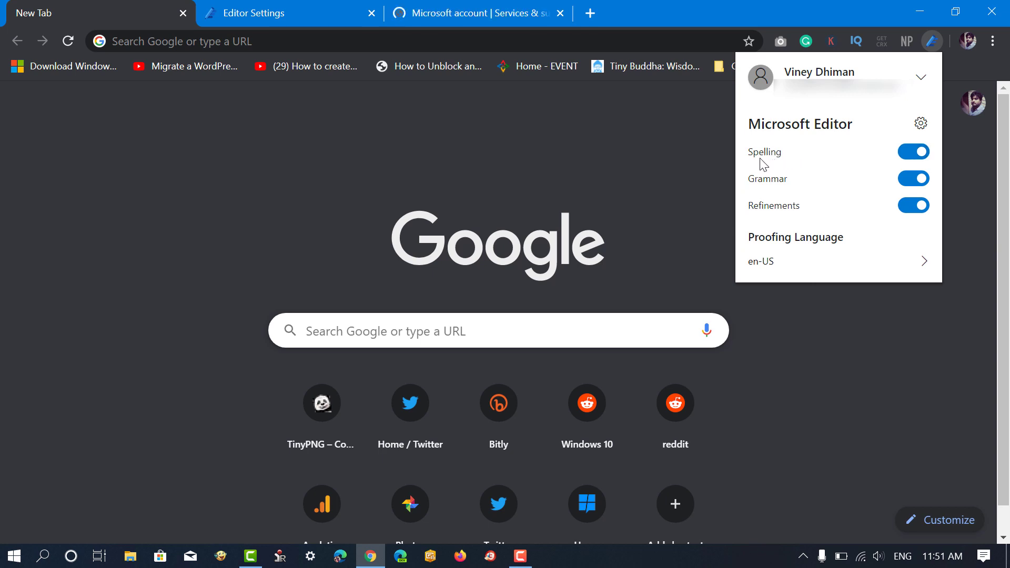
pyautogui.click(859, 273)
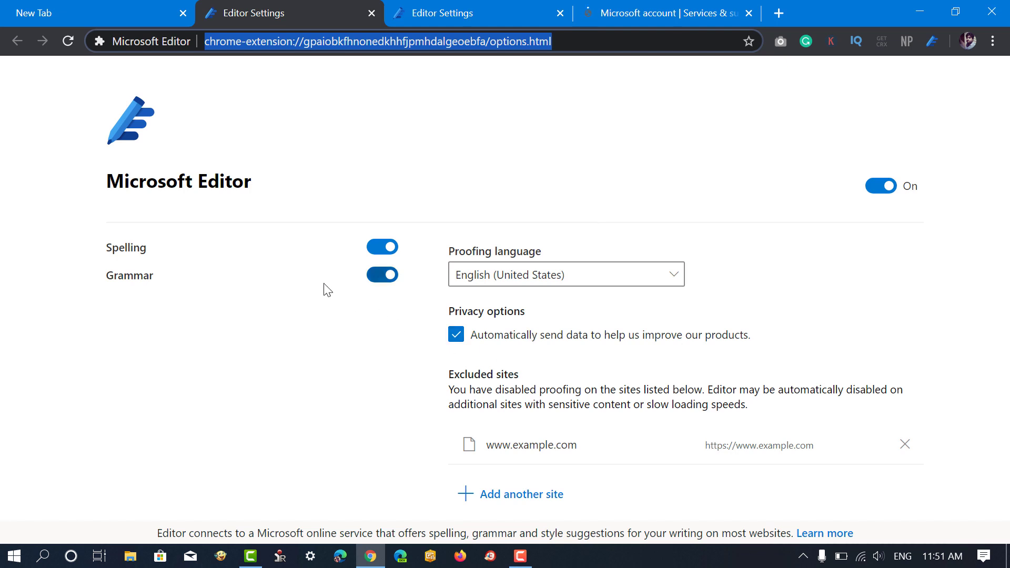
pyautogui.click(502, 277)
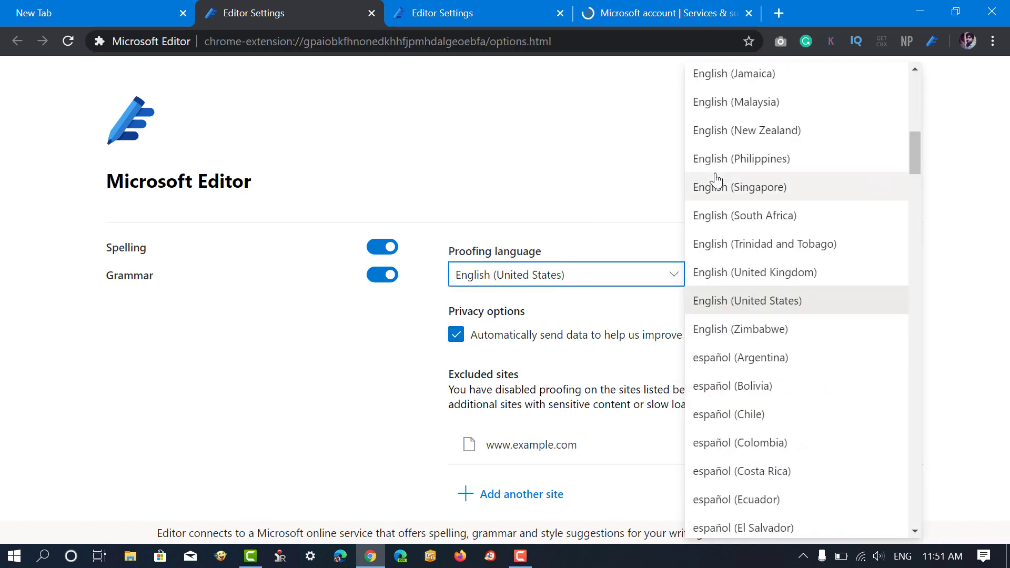
# Step: Close the language list unchanged and jump to the last page of WordPress posts
pyautogui.click(490, 176)
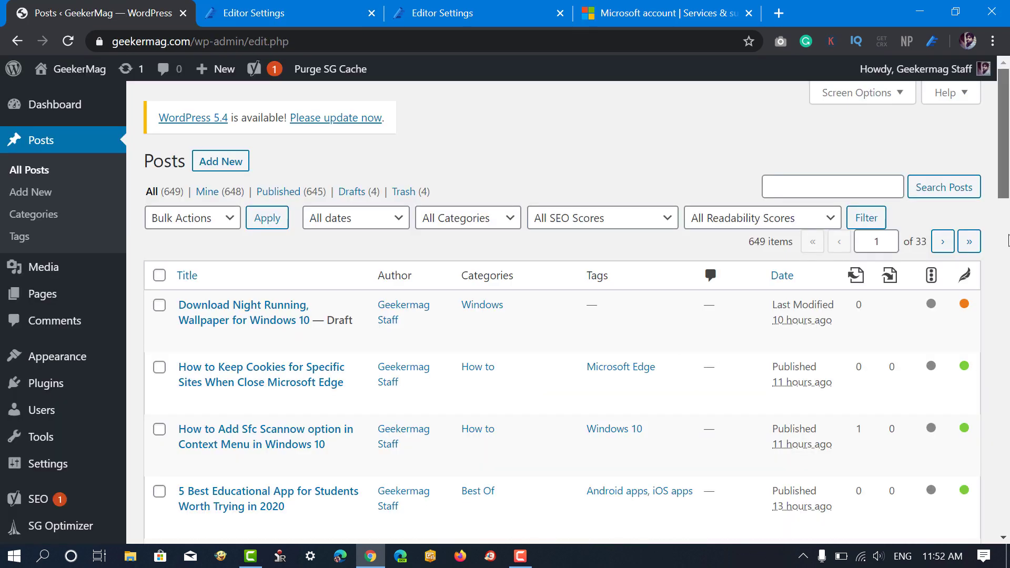
pyautogui.scroll(-15, 1005, 241)
pyautogui.scroll(-5, 981, 473)
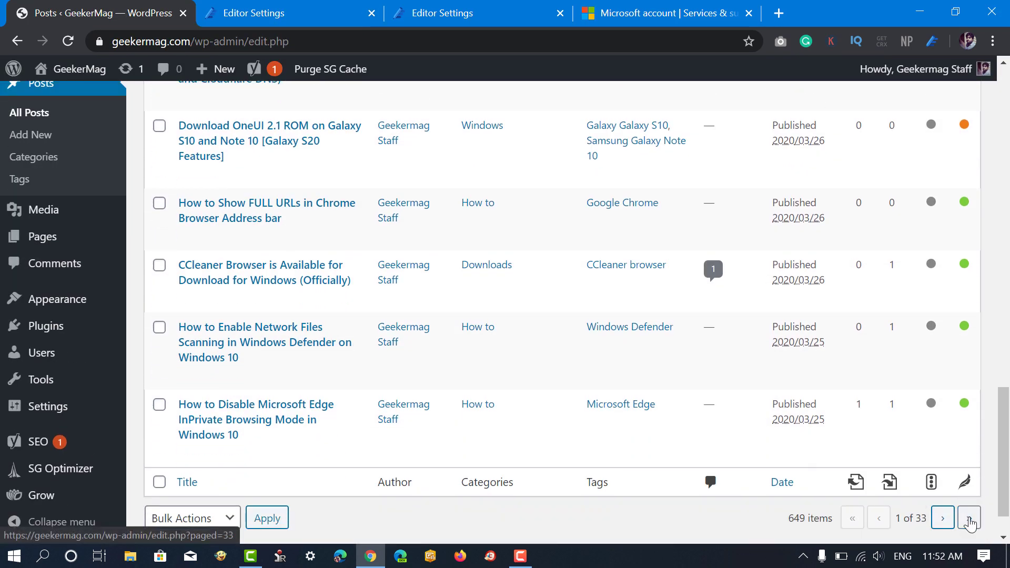
pyautogui.click(969, 520)
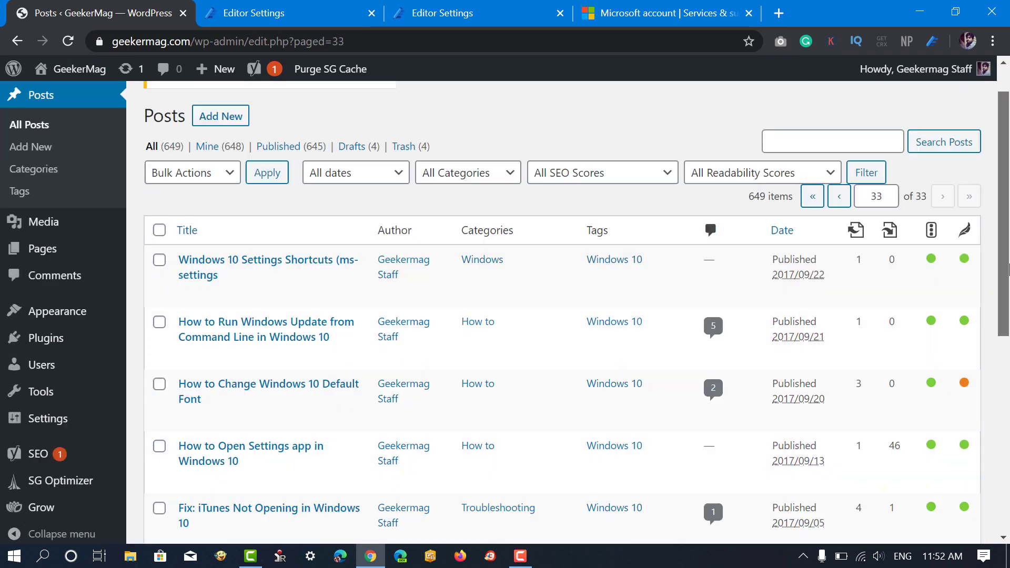
# Step: Go back one page and open the HP Solution Center post for editing
pyautogui.moveTo(1009, 287); pyautogui.dragTo(1008, 410)
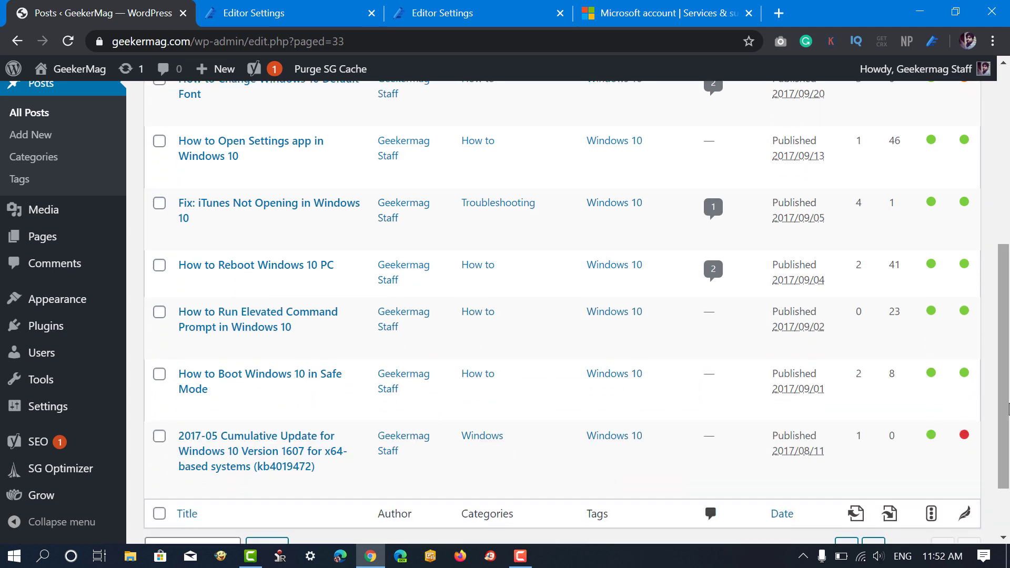
pyautogui.scroll(-2, 979, 463)
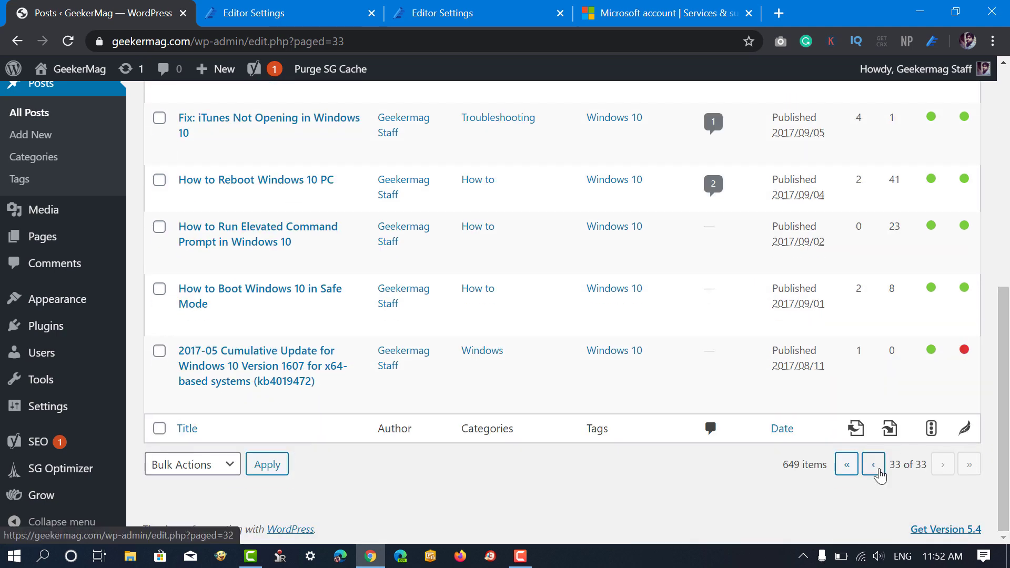
pyautogui.click(879, 471)
pyautogui.click(187, 179)
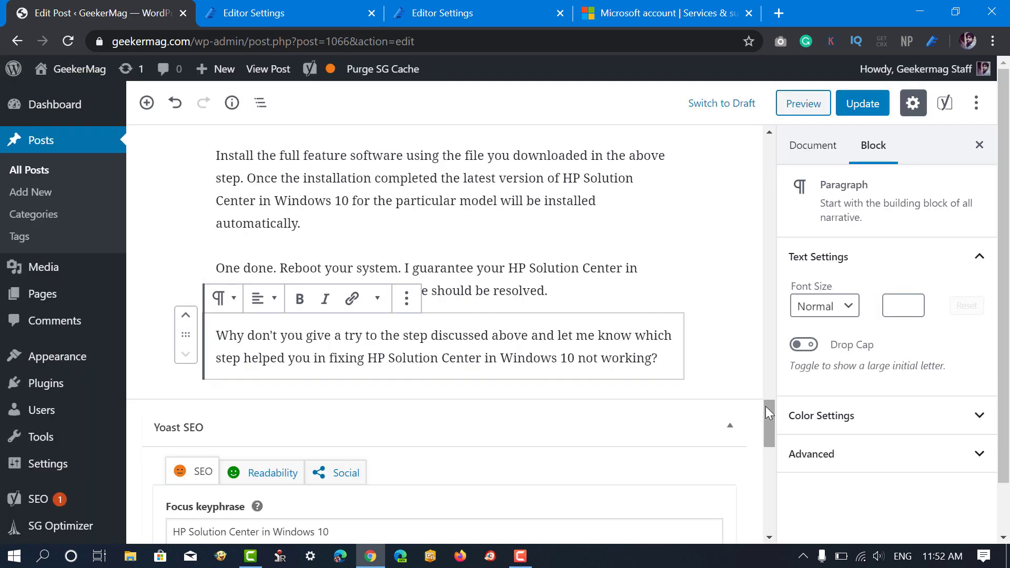
pyautogui.moveTo(767, 413)
pyautogui.mouseDown()
pyautogui.moveTo(788, 247)
pyautogui.moveTo(782, 190)
pyautogui.mouseUp()
# Step: Correct 'Stoped' to 'Stopped' in the intro paragraph
pyautogui.click(602, 251)
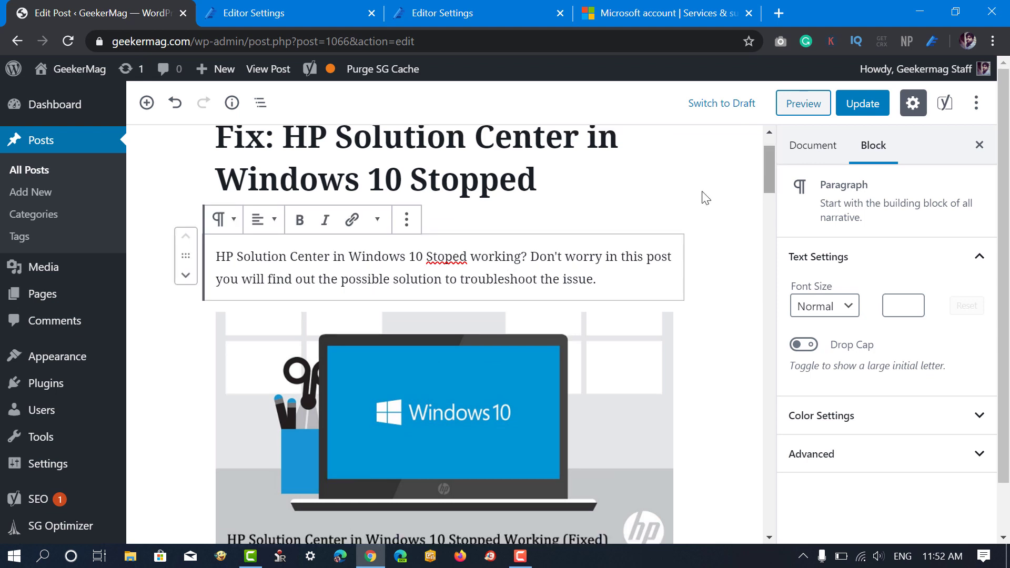
pyautogui.doubleClick(441, 260)
pyautogui.click(442, 260)
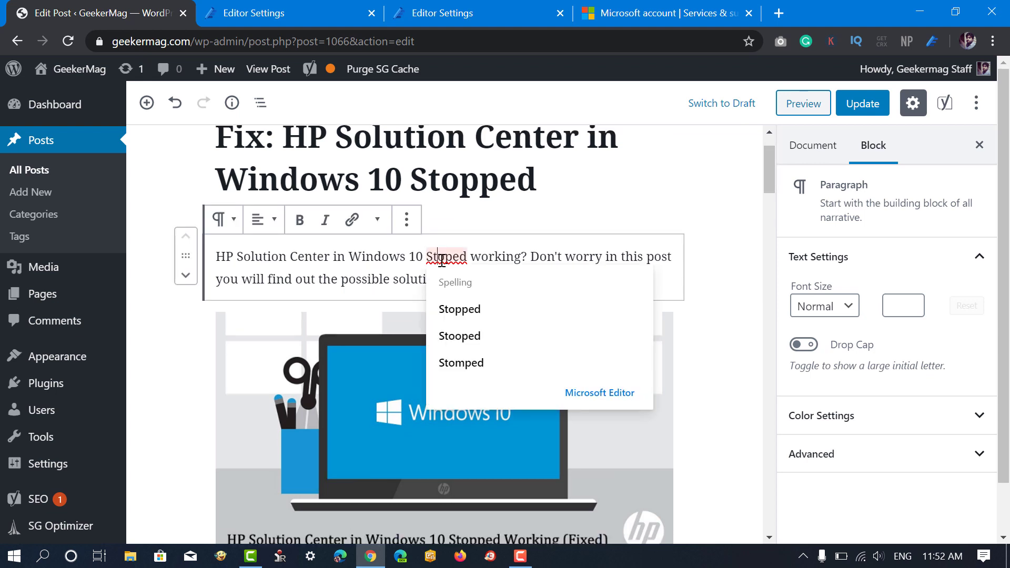
pyautogui.click(460, 311)
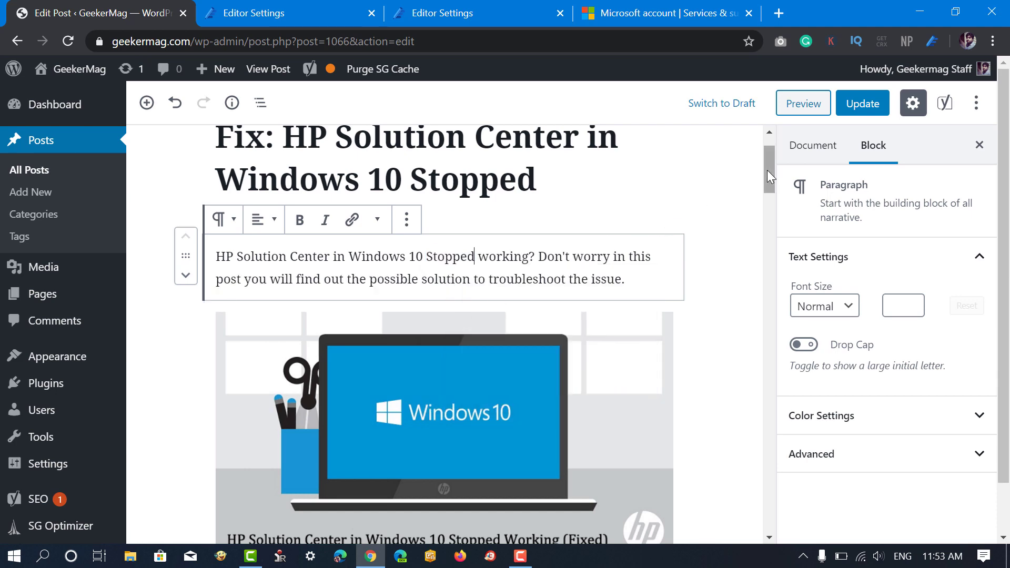
# Step: Accept Editor's suggestions adding commas after three introductory 'So'
pyautogui.moveTo(767, 169); pyautogui.dragTo(784, 251)
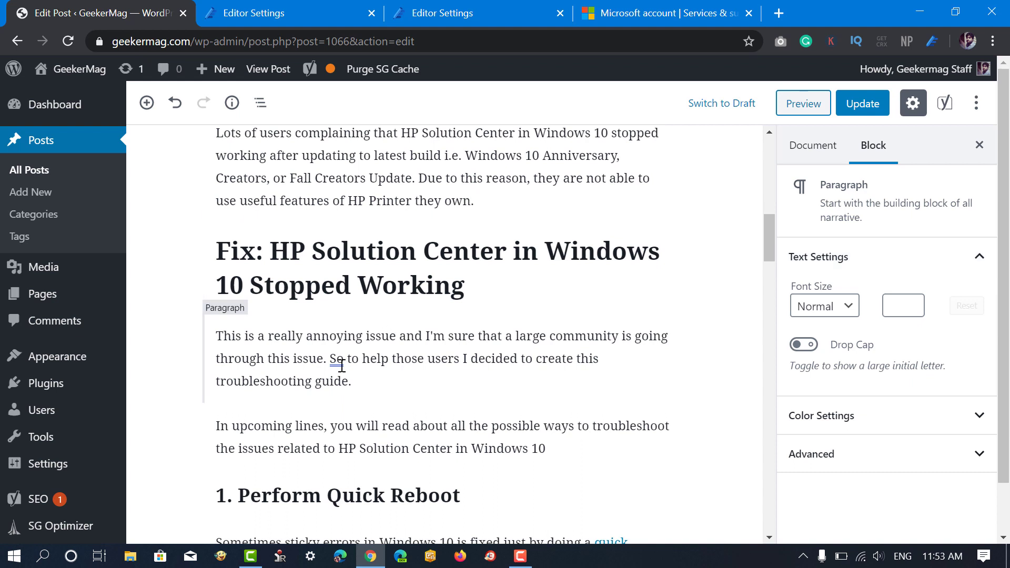
pyautogui.click(336, 363)
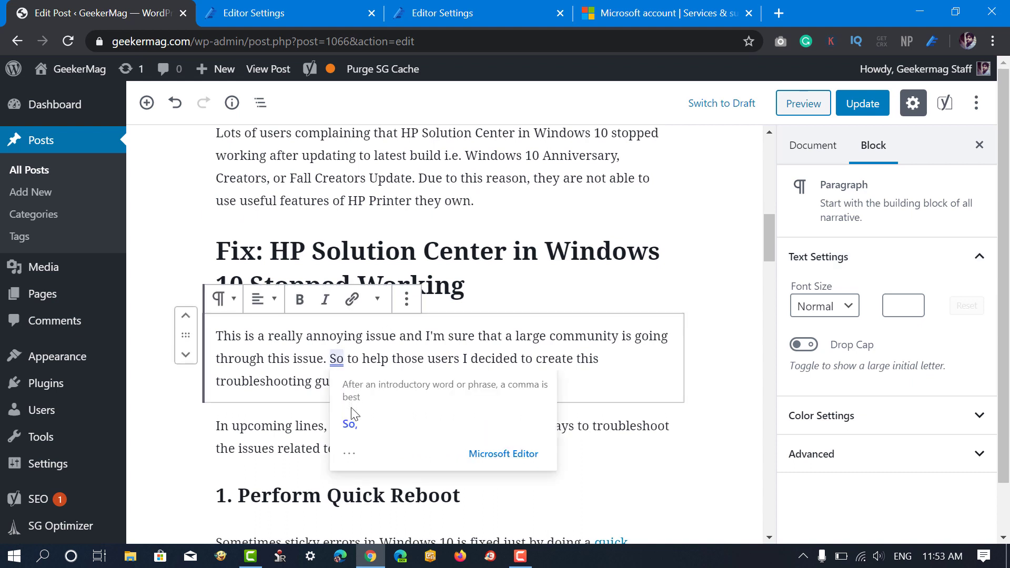
pyautogui.click(350, 429)
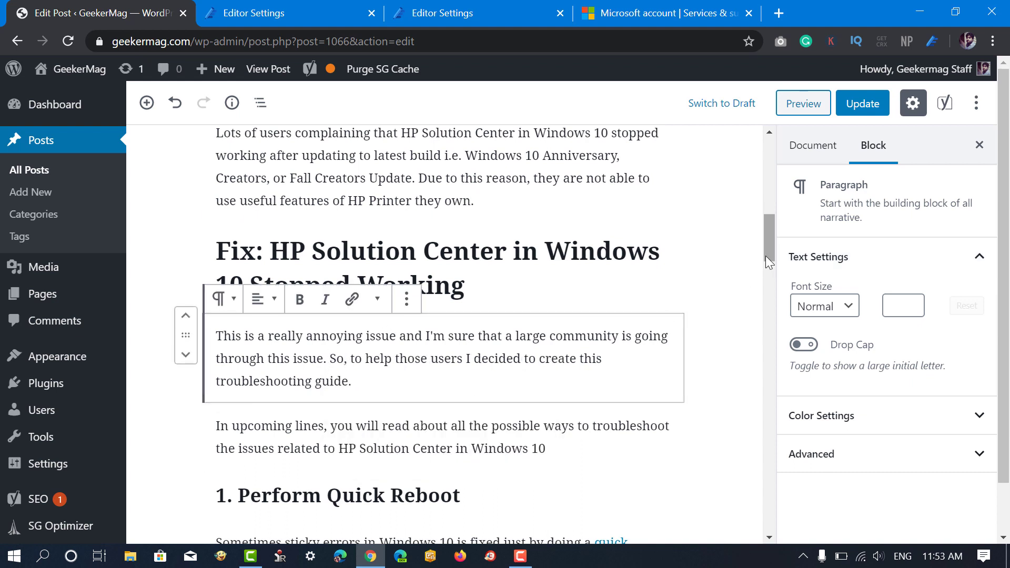
pyautogui.moveTo(766, 251); pyautogui.dragTo(769, 298)
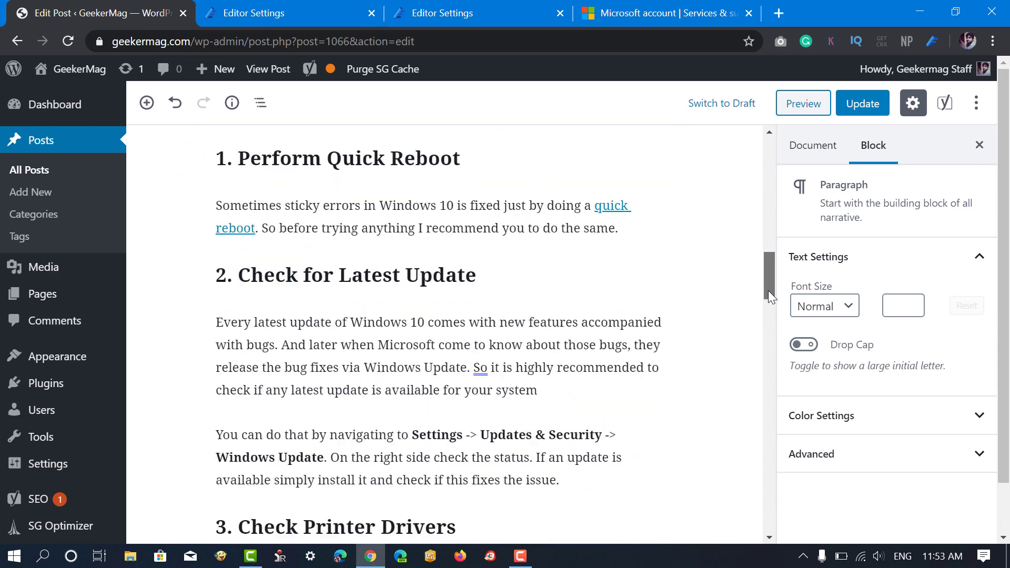
pyautogui.click(480, 297)
pyautogui.click(490, 344)
pyautogui.moveTo(759, 287); pyautogui.dragTo(775, 409)
pyautogui.click(660, 177)
pyautogui.click(490, 233)
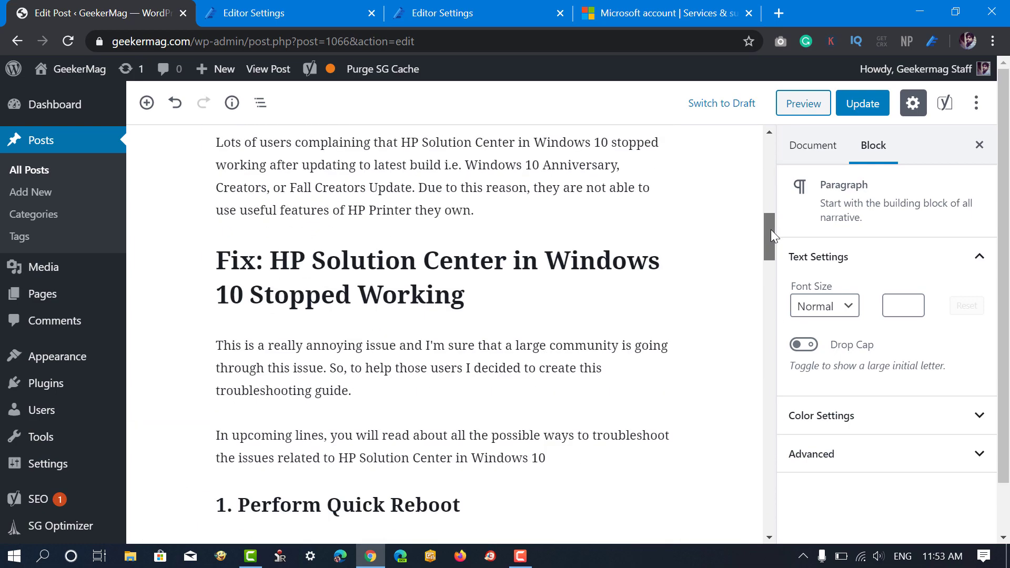
# Step: Misspell the heading's 'Solution' as 'Solutin', then restore it with Editor's suggestion
pyautogui.moveTo(775, 408); pyautogui.dragTo(772, 229)
pyautogui.click(402, 261)
pyautogui.press('BackSpace')
pyautogui.click(401, 171)
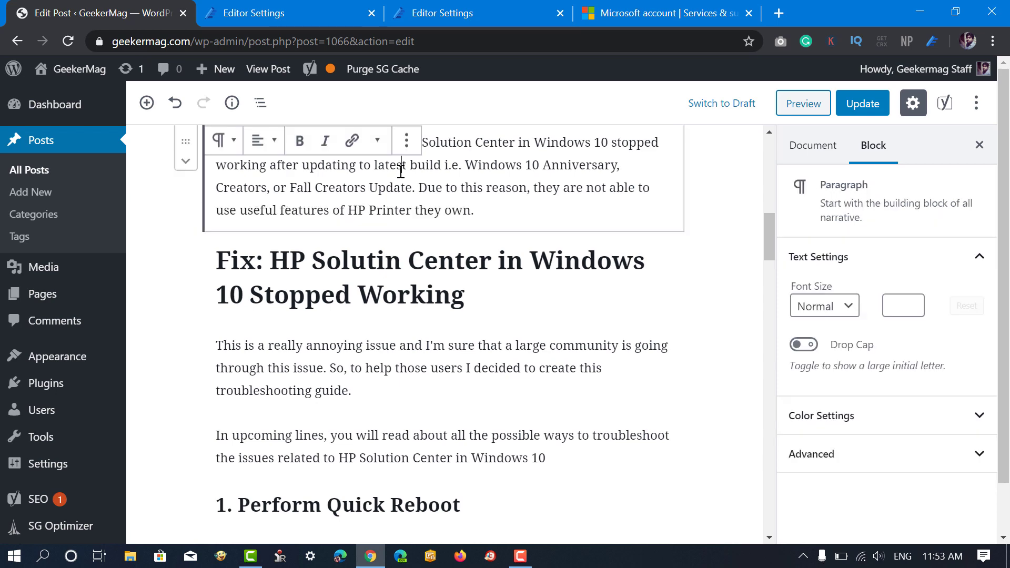
pyautogui.click(358, 261)
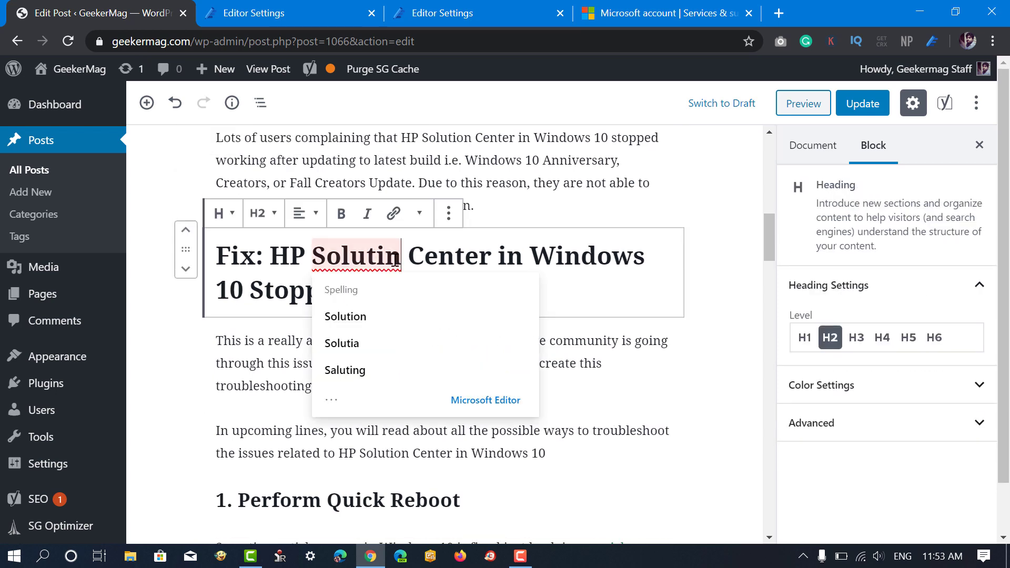
pyautogui.click(348, 322)
# Step: Remove the comma after 'lines' and check Editor's suggestion for it
pyautogui.moveTo(767, 247); pyautogui.dragTo(766, 278)
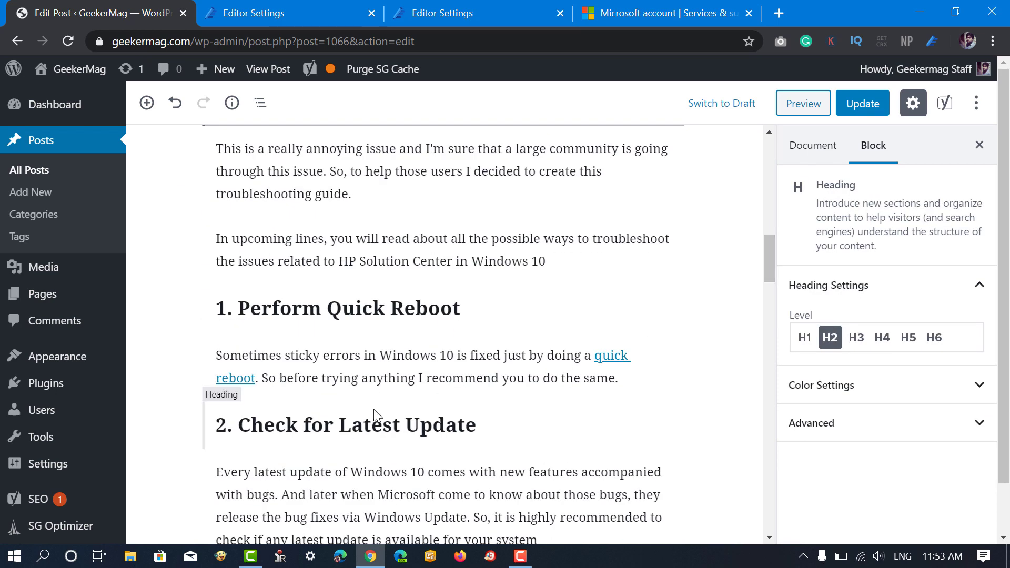
pyautogui.click(326, 239)
pyautogui.press('BackSpace')
pyautogui.click(309, 168)
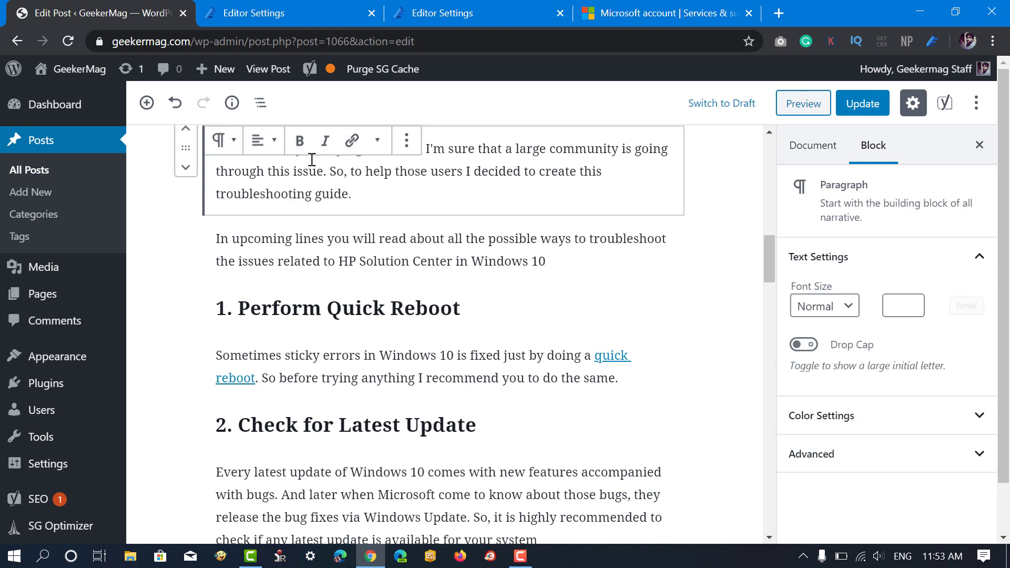
pyautogui.click(311, 239)
# Step: Turn Microsoft Editor off for geekermag.com, then turn it back on
pyautogui.moveTo(767, 264); pyautogui.dragTo(764, 177)
pyautogui.click(933, 47)
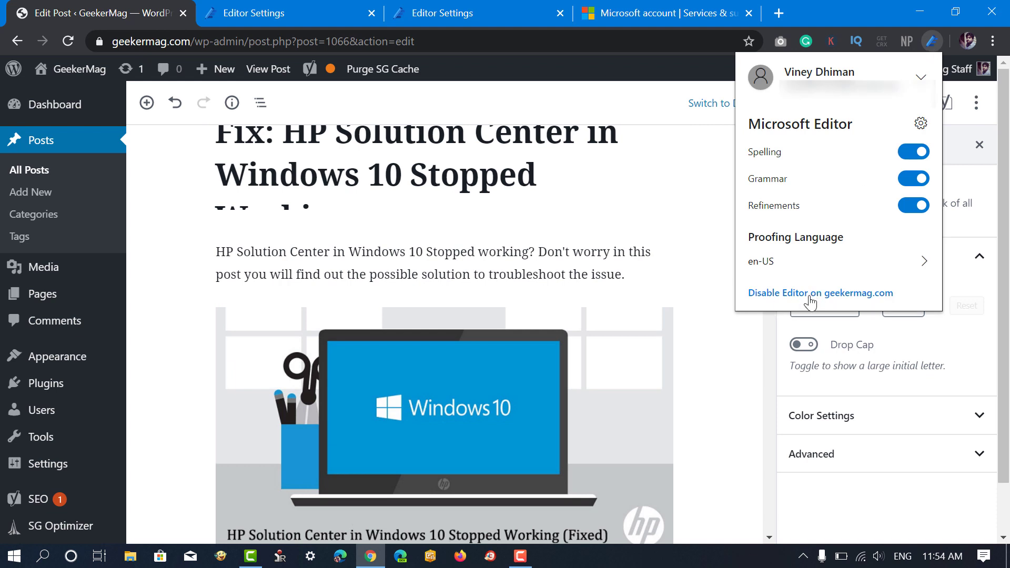
pyautogui.click(603, 252)
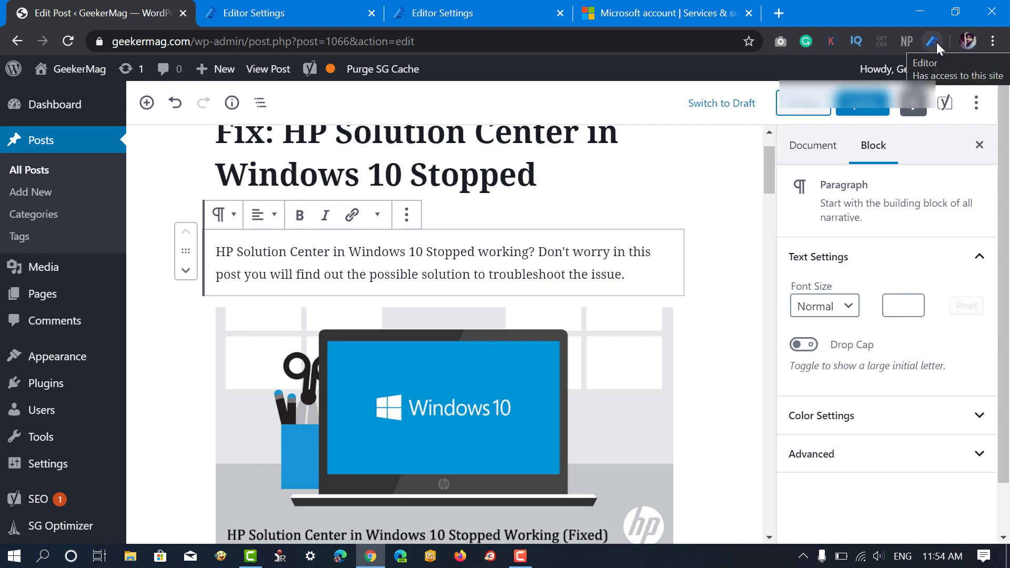
pyautogui.click(933, 42)
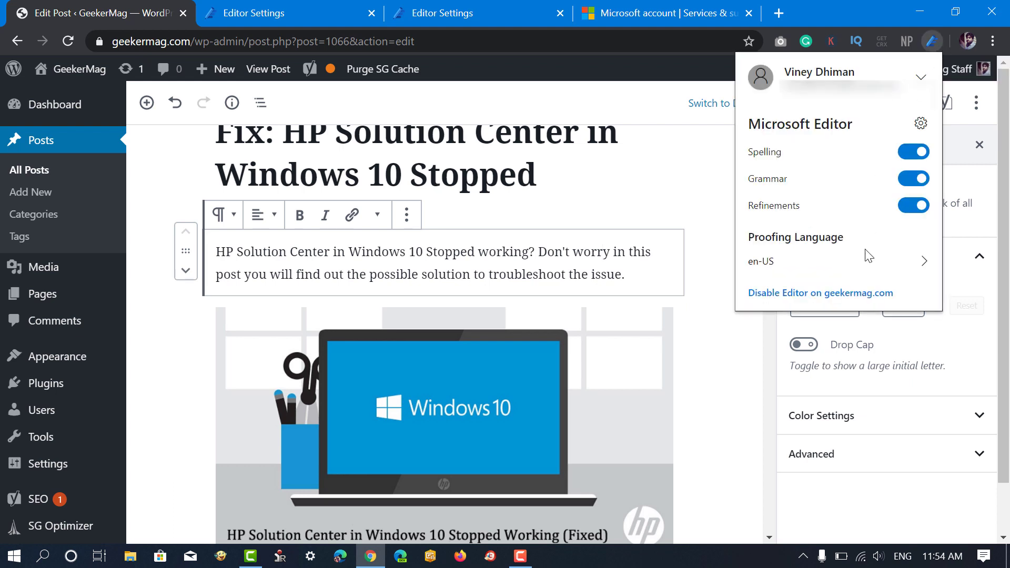
pyautogui.click(803, 295)
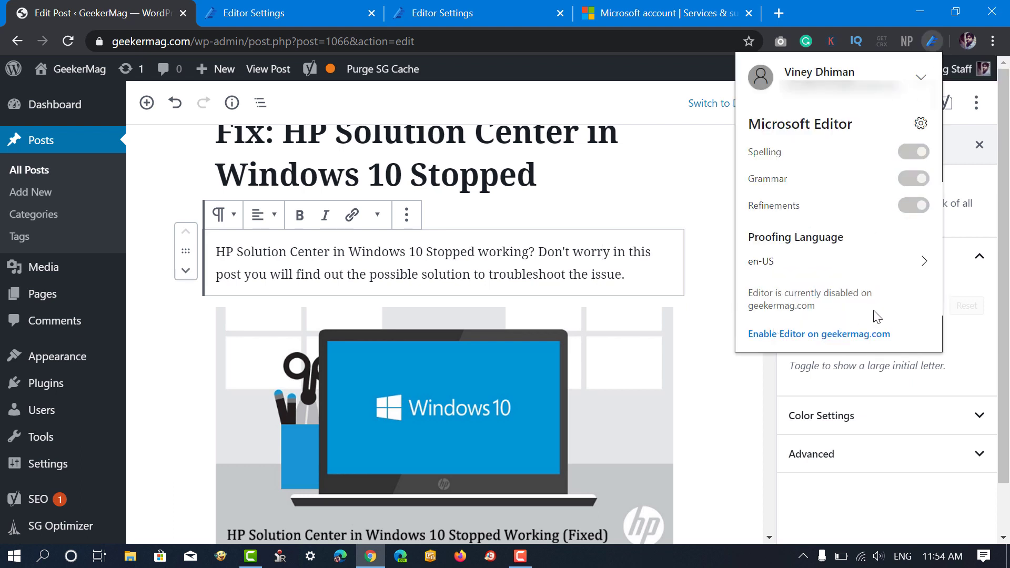
pyautogui.click(805, 335)
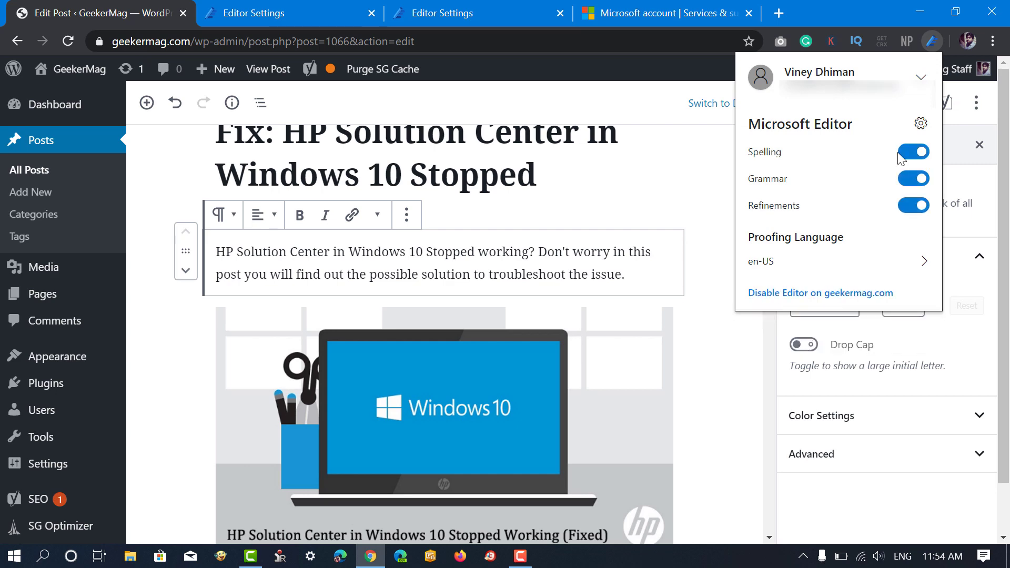
pyautogui.click(306, 7)
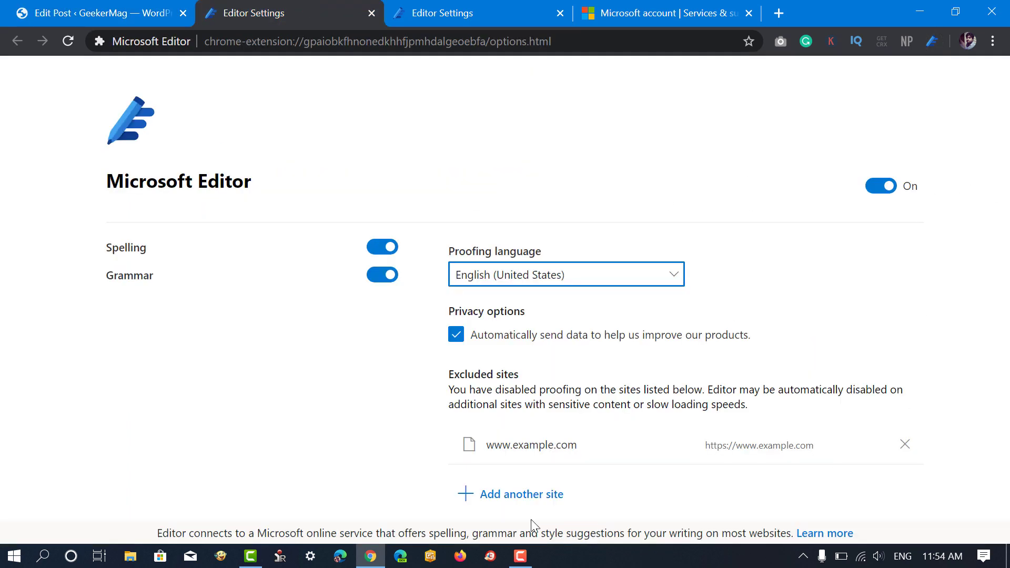
pyautogui.click(519, 495)
pyautogui.write('geekermag.com')
pyautogui.click(868, 504)
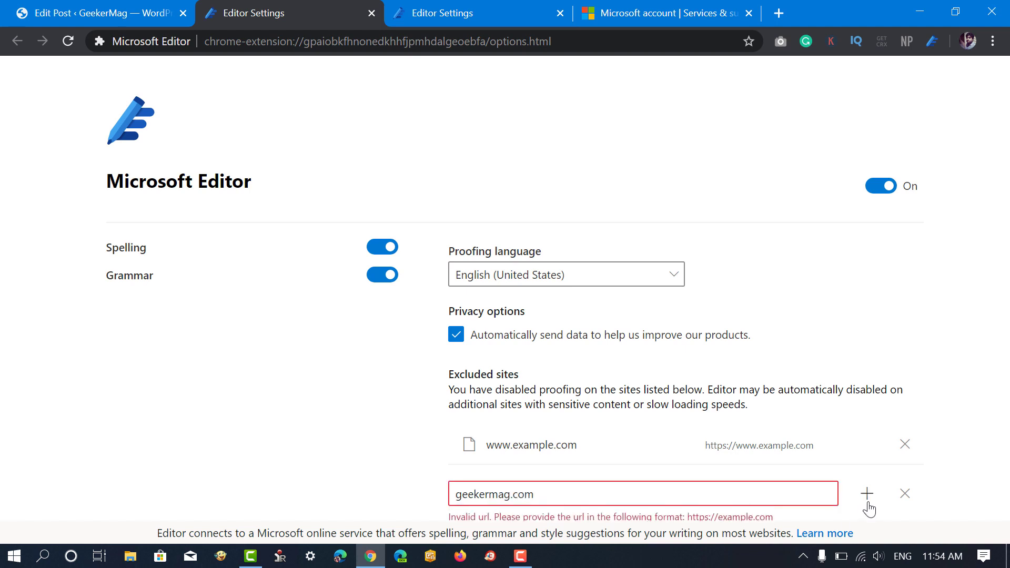
pyautogui.click(460, 495)
pyautogui.write('h')
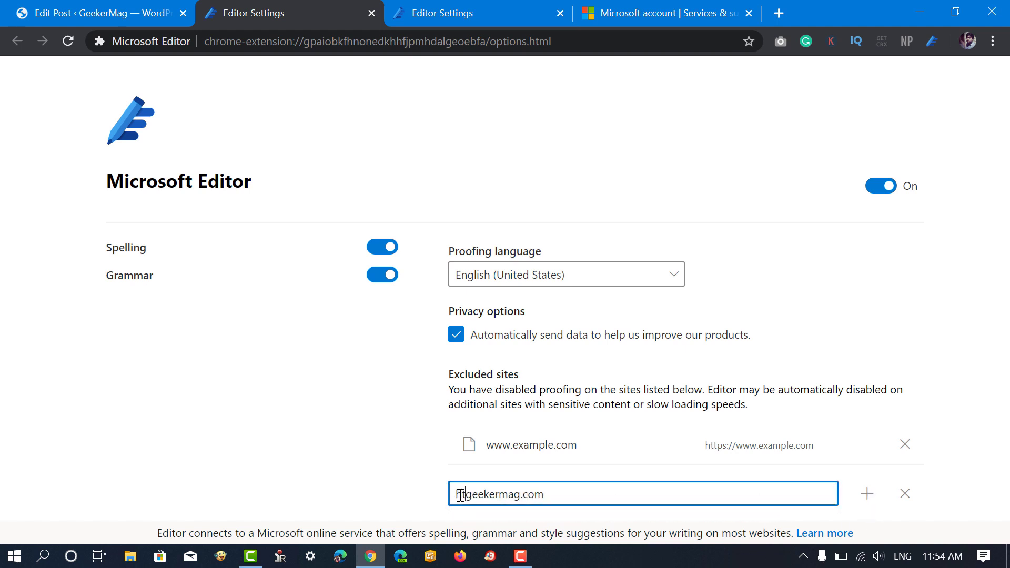
pyautogui.write('ttps://')
pyautogui.click(869, 501)
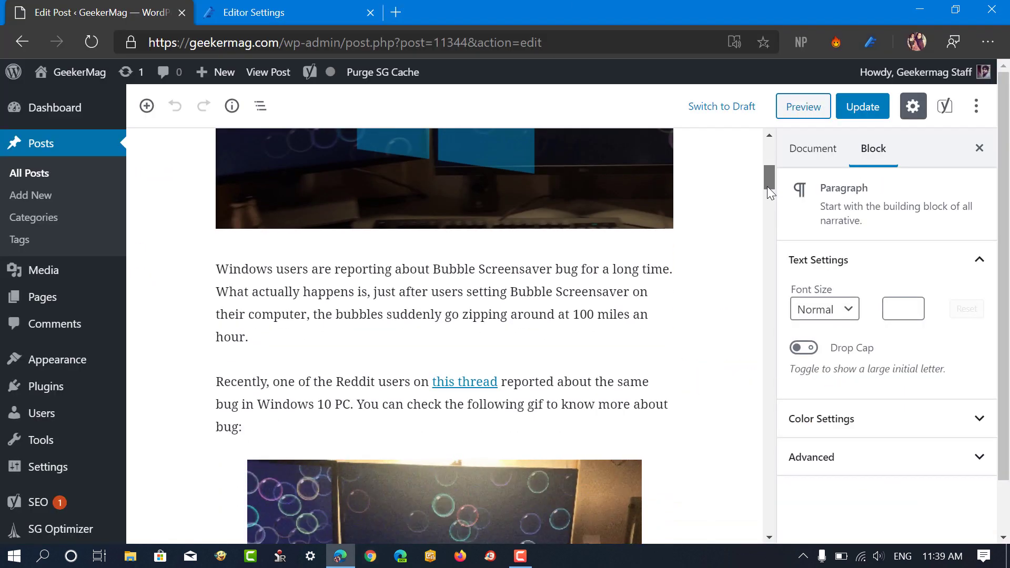
# Step: Capitalise the heading's 'too' to 'Too' and add a comma after 'So'
pyautogui.moveTo(767, 186); pyautogui.dragTo(773, 225)
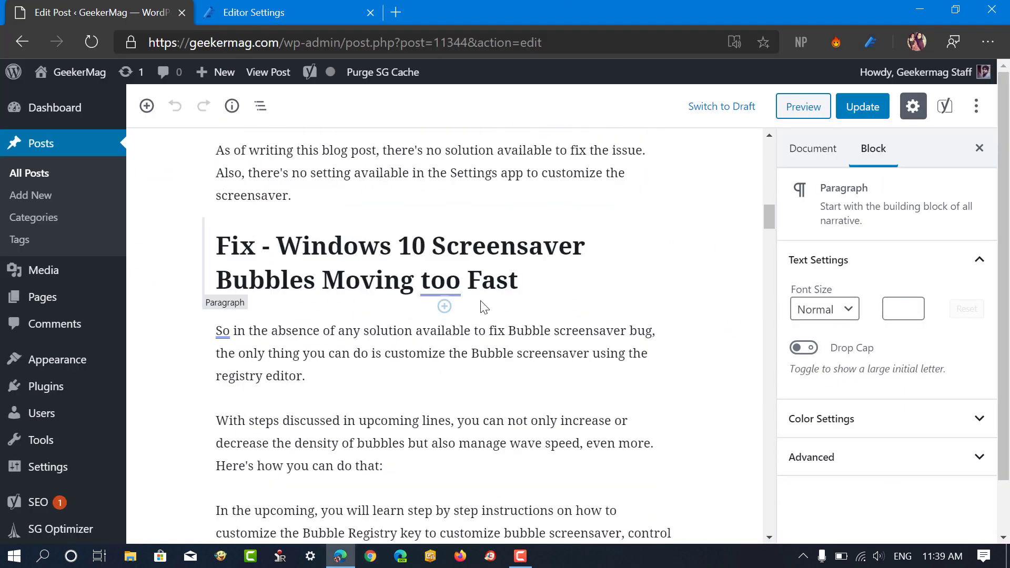
pyautogui.doubleClick(429, 283)
pyautogui.click(429, 283)
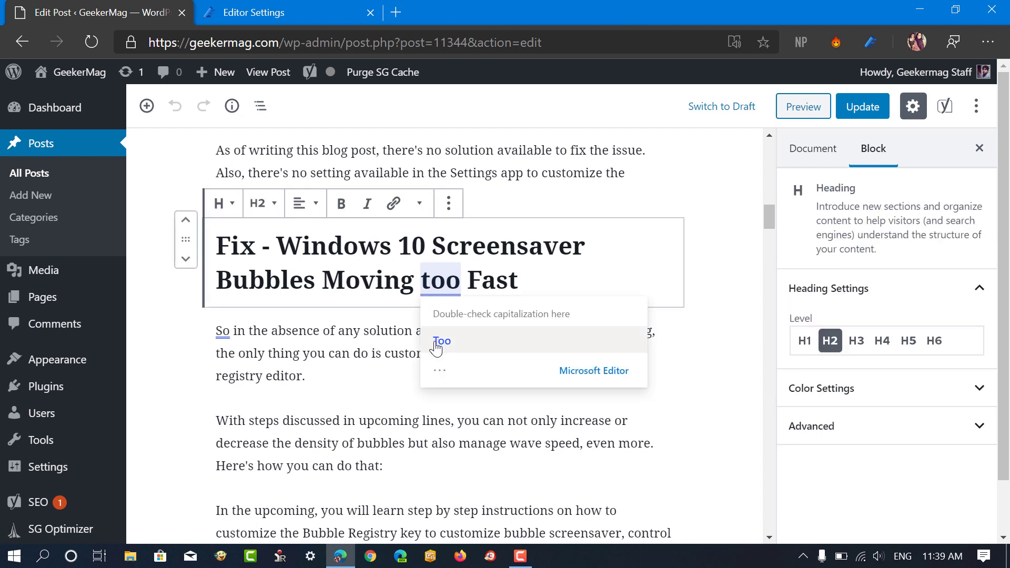
pyautogui.click(436, 343)
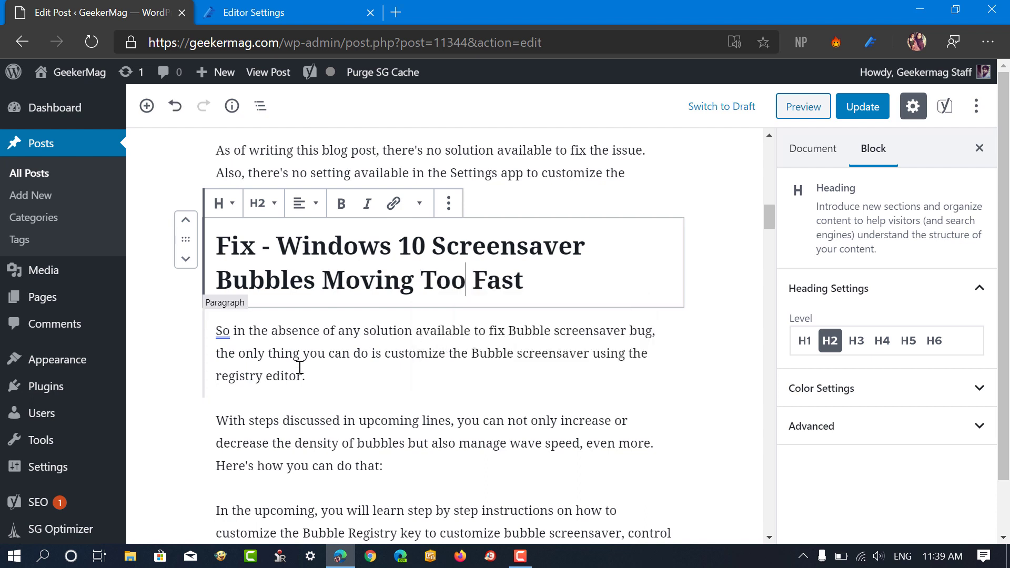
pyautogui.click(225, 338)
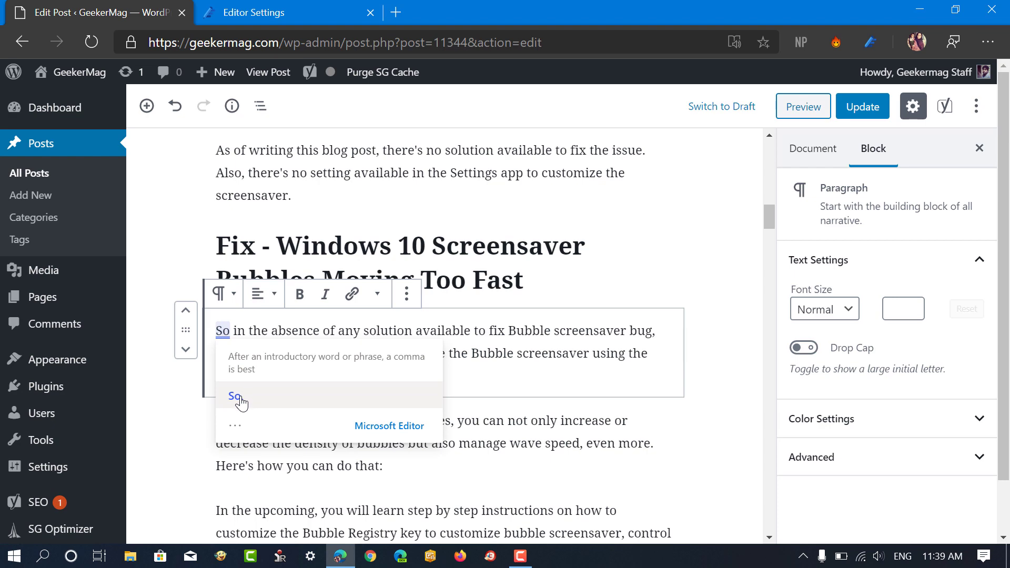
pyautogui.click(235, 396)
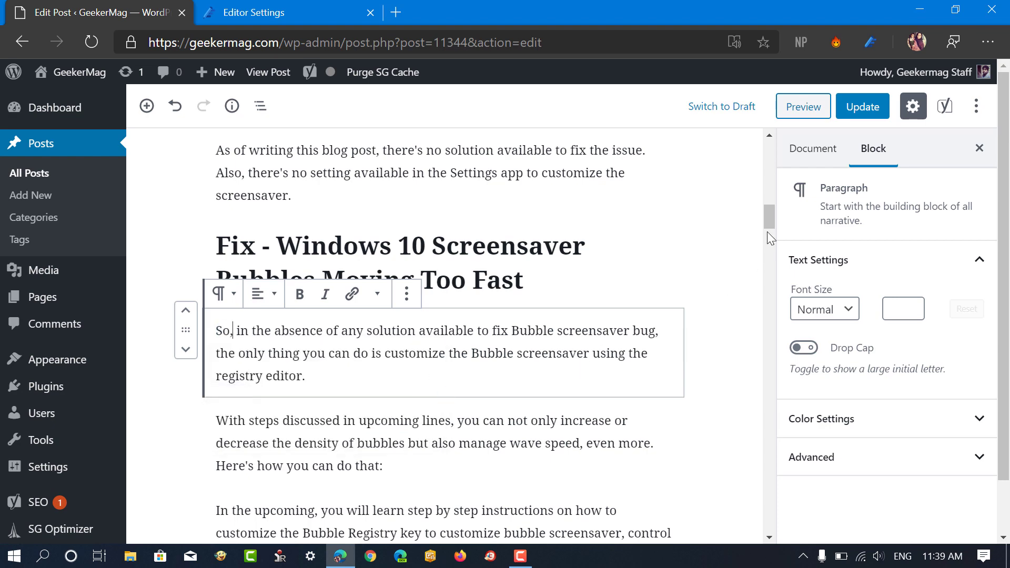